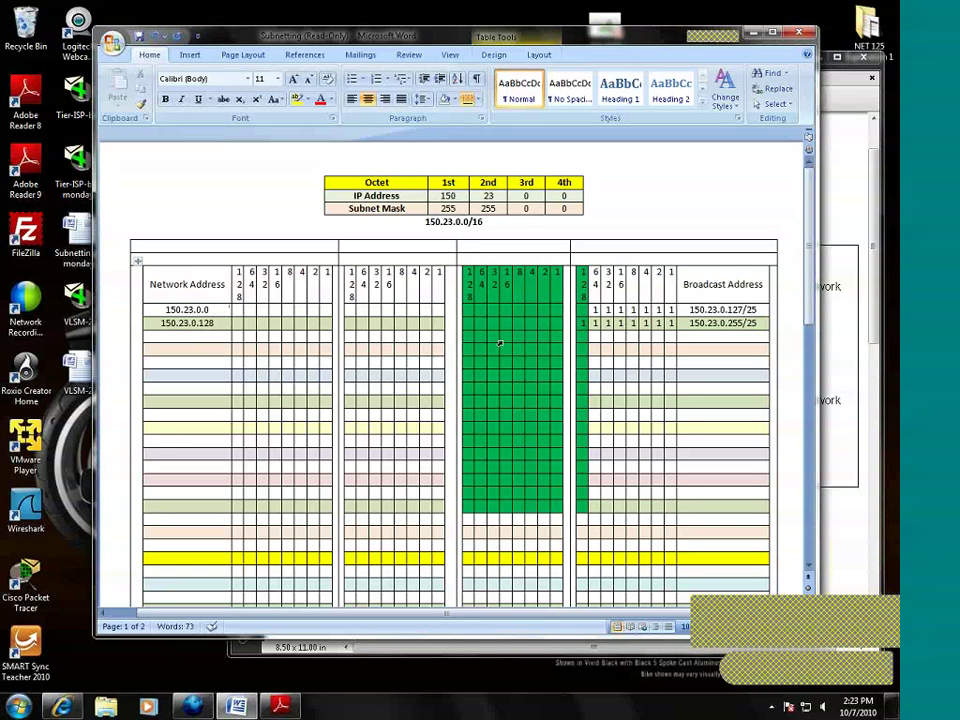
Enter network address 150.23.1.0 in the third subnet row, with 1 in the third octet's 1 column and 0 in the fourth octet's 128 column
{"action": "left_click", "coordinate": [184, 339]}
{"action": "type", "text": "150.23.0."}
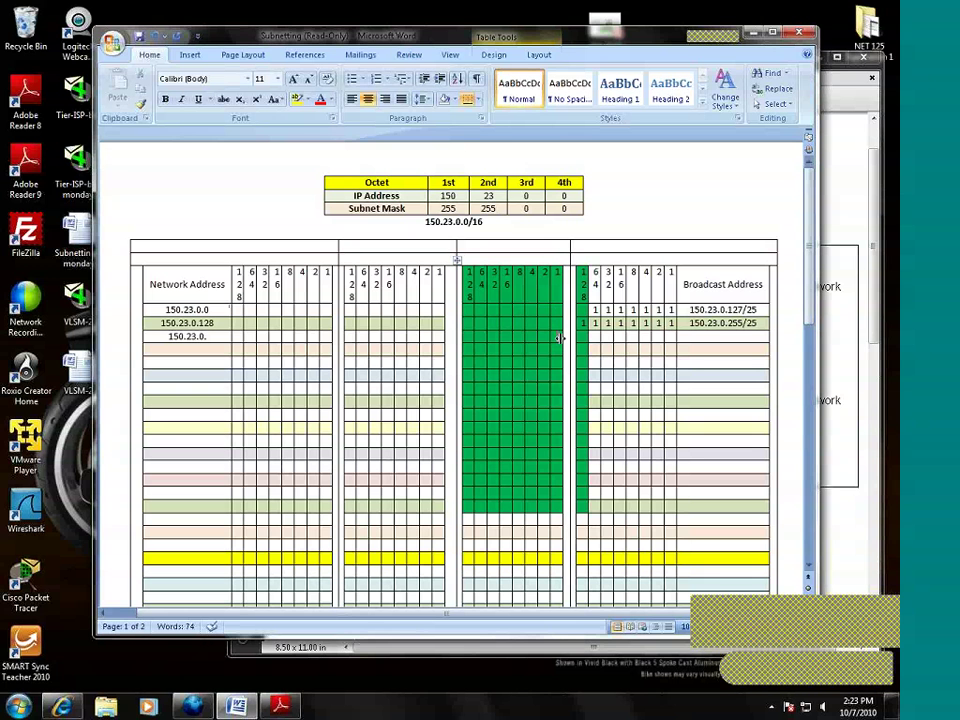
{"action": "type", "text": "1"}
{"action": "type", "text": "1."}
{"action": "type", "text": "0"}
{"action": "left_click", "coordinate": [213, 337]}
{"action": "type", "text": "0"}
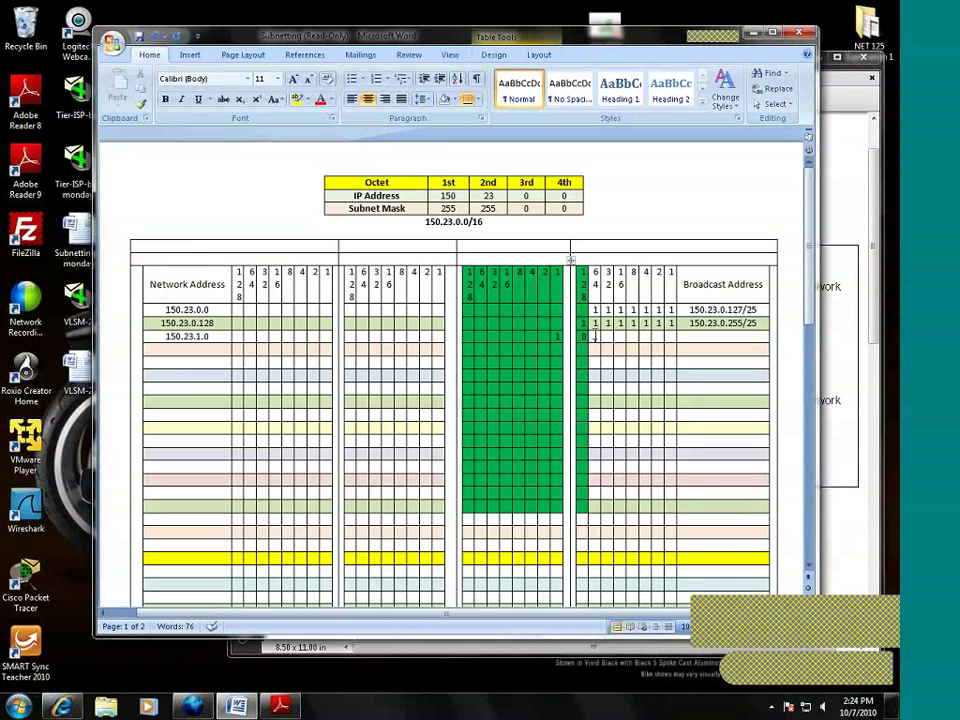
Fill the host bits of the 150.23.1.0 row with 1 in every fourth-octet column from 64 to 1
{"action": "left_click", "coordinate": [595, 338]}
{"action": "type", "text": "1"}
{"action": "key", "text": "Tab"}
{"action": "type", "text": "1"}
{"action": "key", "text": "Tab"}
{"action": "type", "text": "1"}
{"action": "key", "text": "Tab"}
{"action": "type", "text": "1"}
{"action": "key", "text": "Tab"}
{"action": "type", "text": "1"}
{"action": "key", "text": "Tab"}
{"action": "type", "text": "1"}
{"action": "key", "text": "Tab"}
{"action": "type", "text": "1"}
Enter 150.23.1.127/25 as the broadcast address of the 150.23.1.0 row
{"action": "key", "text": "Tab"}
{"action": "type", "text": "150.23"}
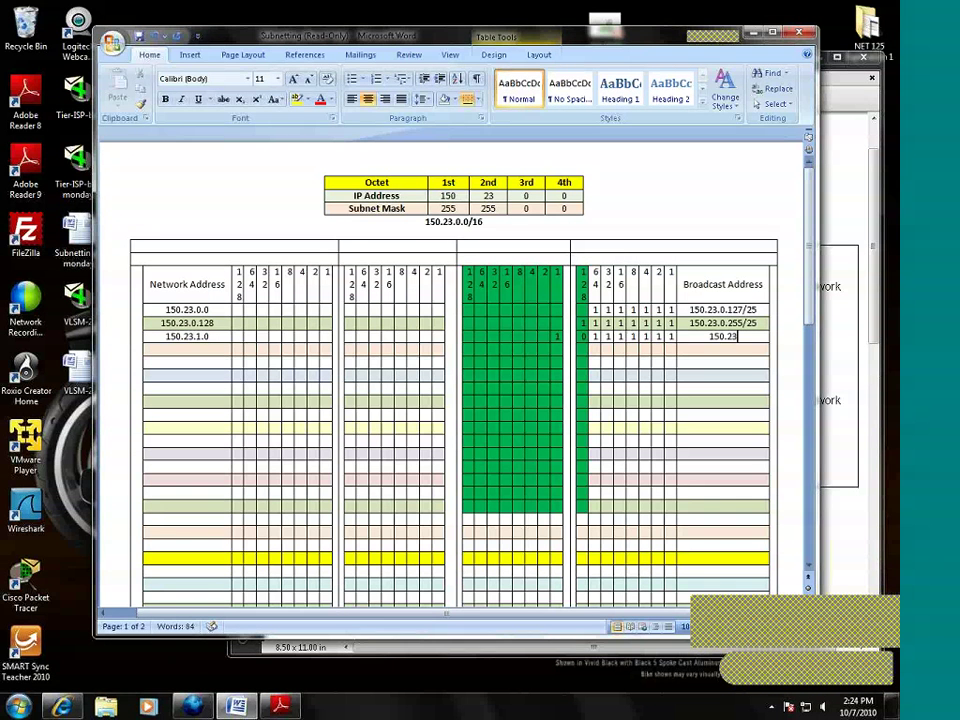
{"action": "type", "text": ".1.127"}
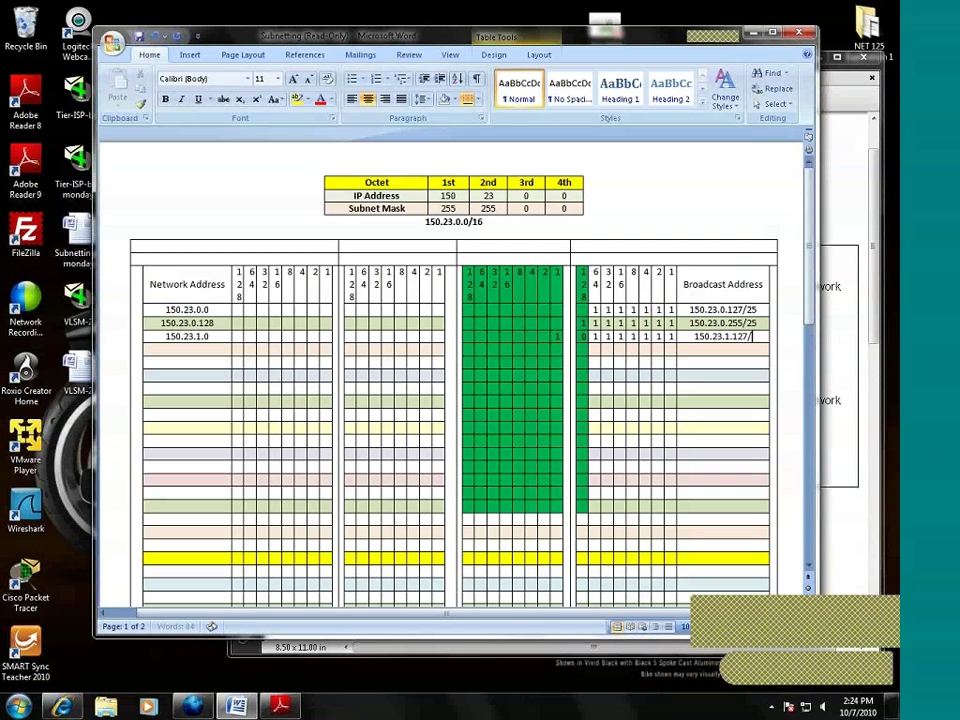
{"action": "type", "text": "/25"}
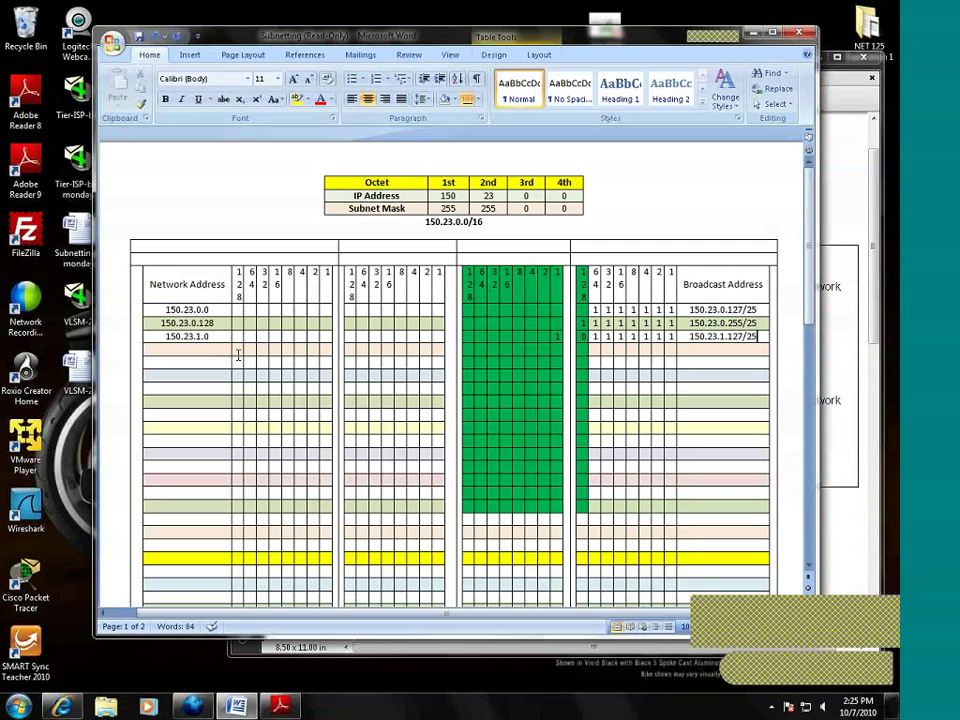
Enter network address 150.23.1.128 in the fourth subnet row, with 1 in the third octet's 1 column and the fourth octet's 128 column
{"action": "left_click", "coordinate": [210, 354]}
{"action": "type", "text": "150.23.1."}
{"action": "left_click", "coordinate": [557, 349]}
{"action": "type", "text": "1"}
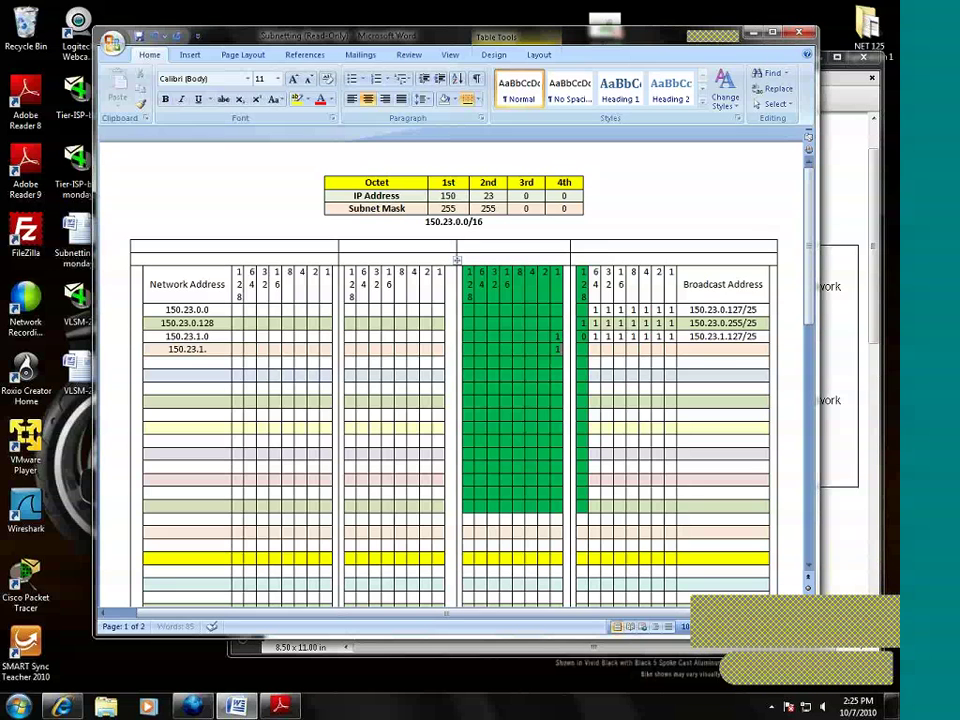
{"action": "left_click", "coordinate": [565, 349]}
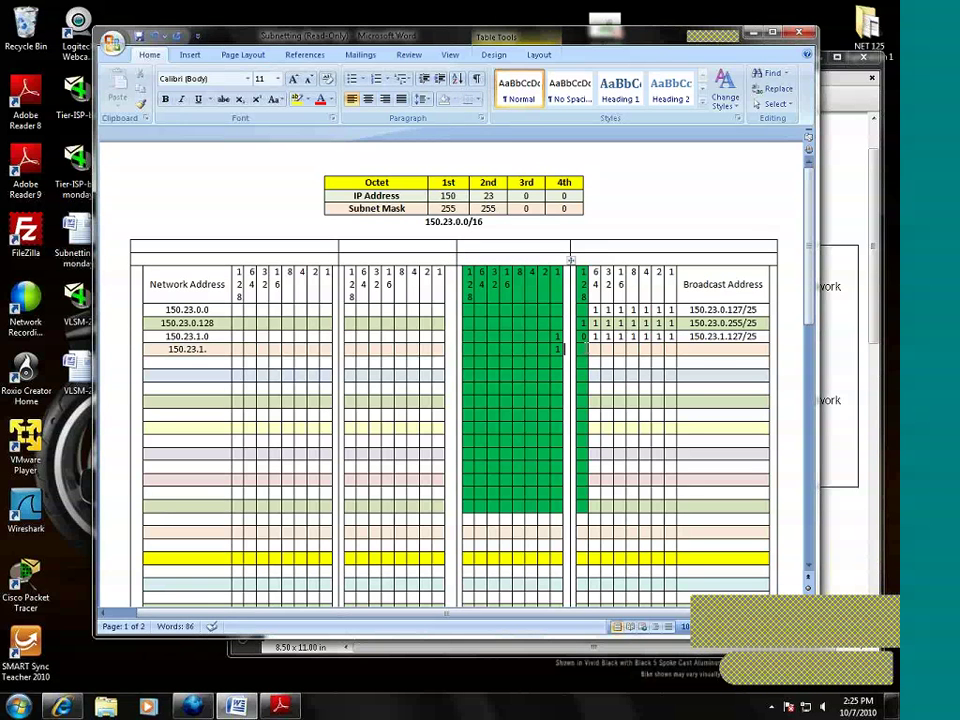
{"action": "key", "text": "Left"}
{"action": "type", "text": "1"}
{"action": "left_click", "coordinate": [217, 349]}
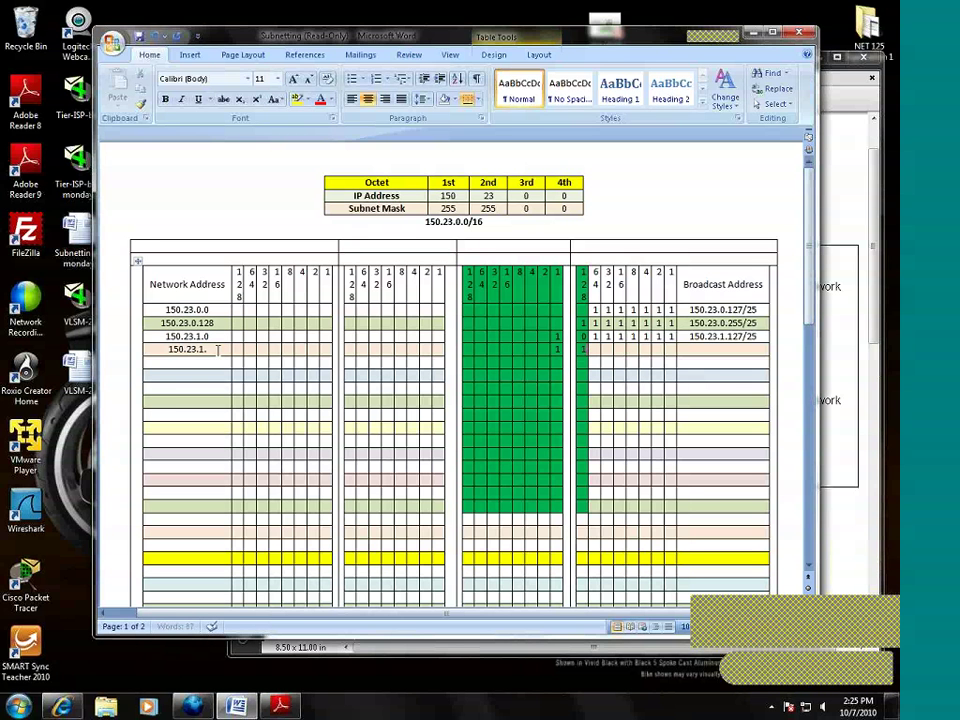
{"action": "type", "text": "128"}
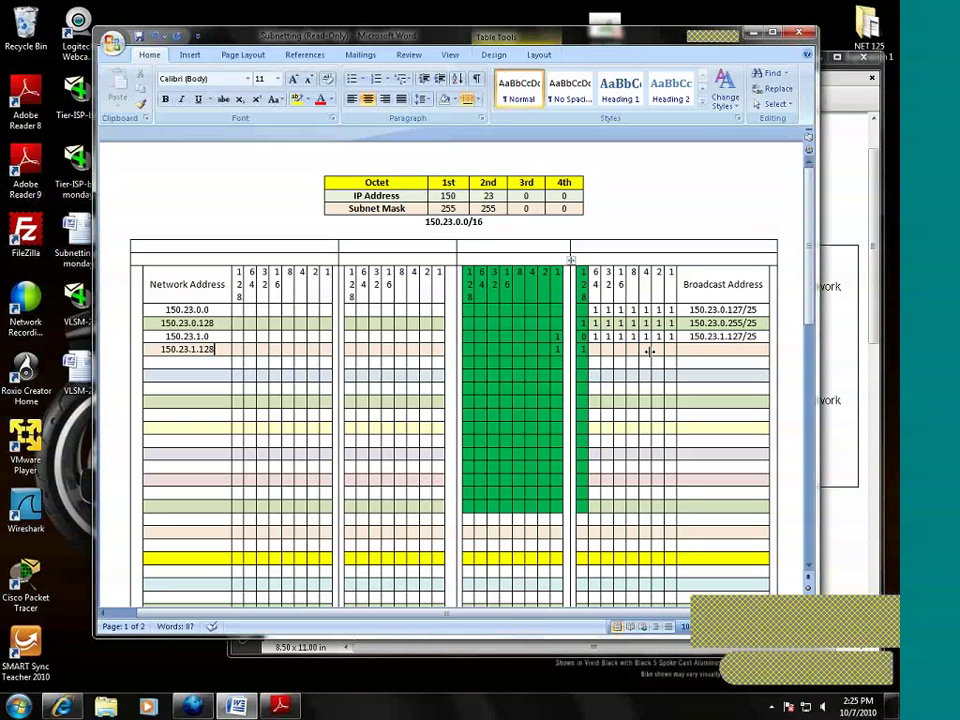
Fill the host bits of the 150.23.1.128 row with 1 in every fourth-octet column from 64 to 1
{"action": "left_click", "coordinate": [596, 350]}
{"action": "type", "text": "1"}
{"action": "key", "text": "Tab"}
{"action": "type", "text": "1"}
{"action": "key", "text": "Tab"}
{"action": "type", "text": "1"}
{"action": "key", "text": "Tab"}
{"action": "key", "text": "Tab"}
{"action": "type", "text": "1"}
{"action": "key", "text": "Tab"}
{"action": "type", "text": "1"}
{"action": "key", "text": "Tab"}
{"action": "type", "text": "1"}
Enter 150.23.1.255/25 as the broadcast address of the 150.23.1.128 row
{"action": "key", "text": "Tab"}
{"action": "type", "text": "150.23.1.255"}
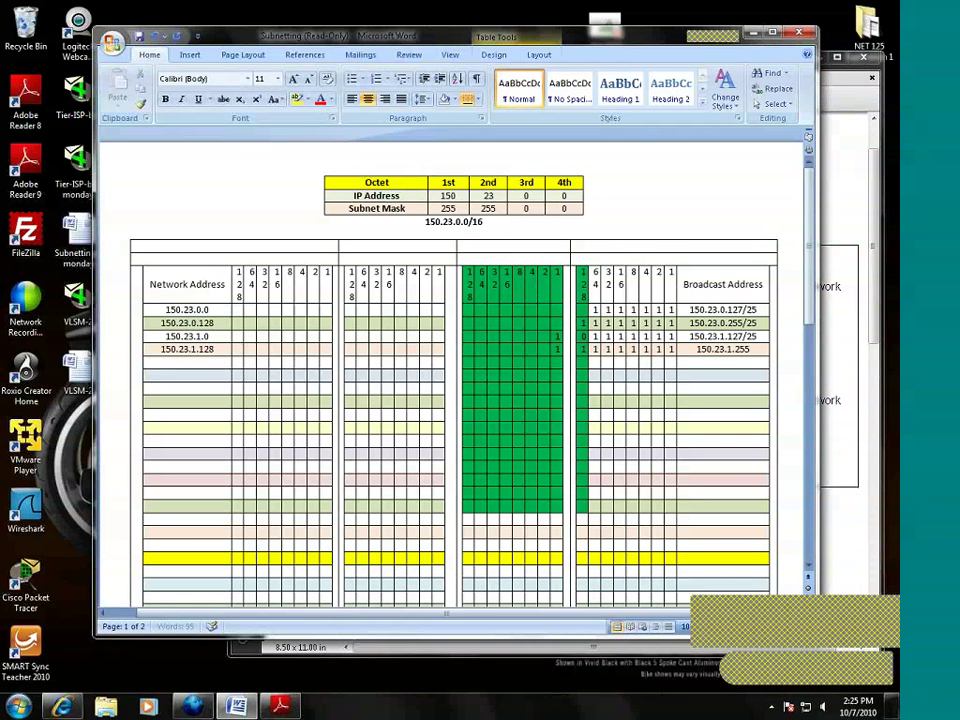
{"action": "type", "text": "/25"}
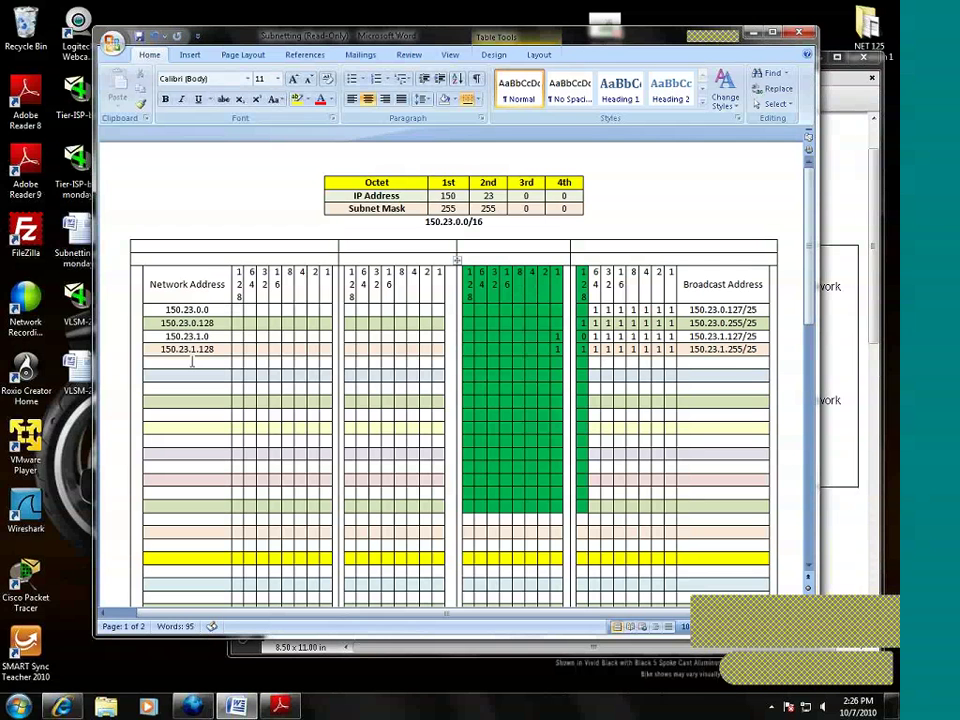
Enter network address 150.23.2.0 in the fifth subnet row, with 1 in the third octet's 2 column and 0 in its 1 column
{"action": "left_click", "coordinate": [192, 362]}
{"action": "type", "text": "150.23."}
{"action": "type", "text": "2"}
{"action": "type", "text": "0"}
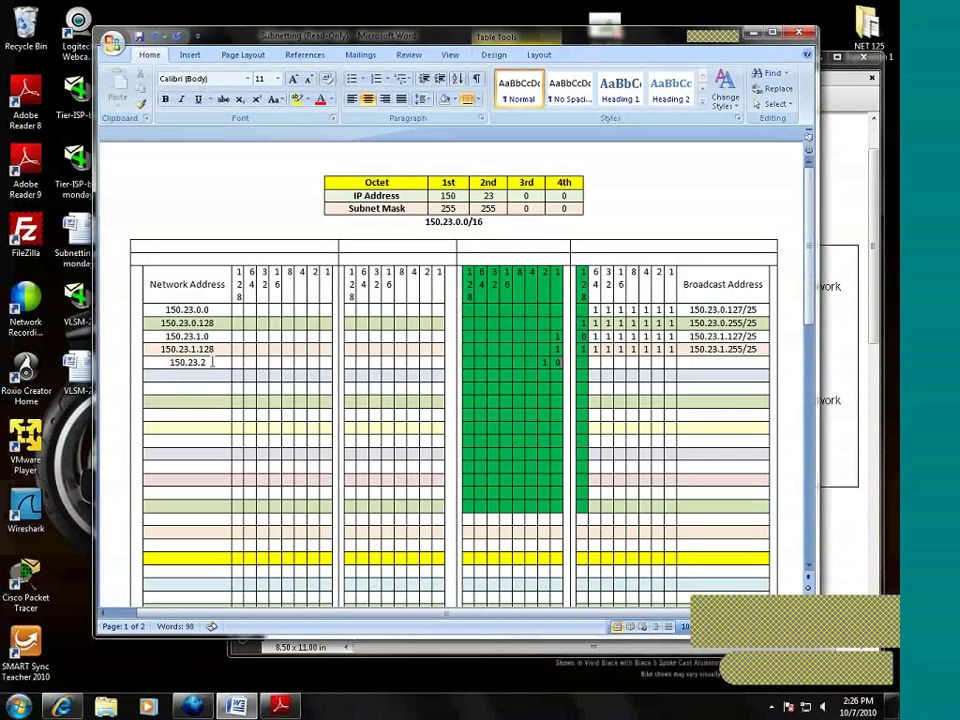
{"action": "left_click", "coordinate": [212, 363]}
{"action": "type", "text": ".0"}
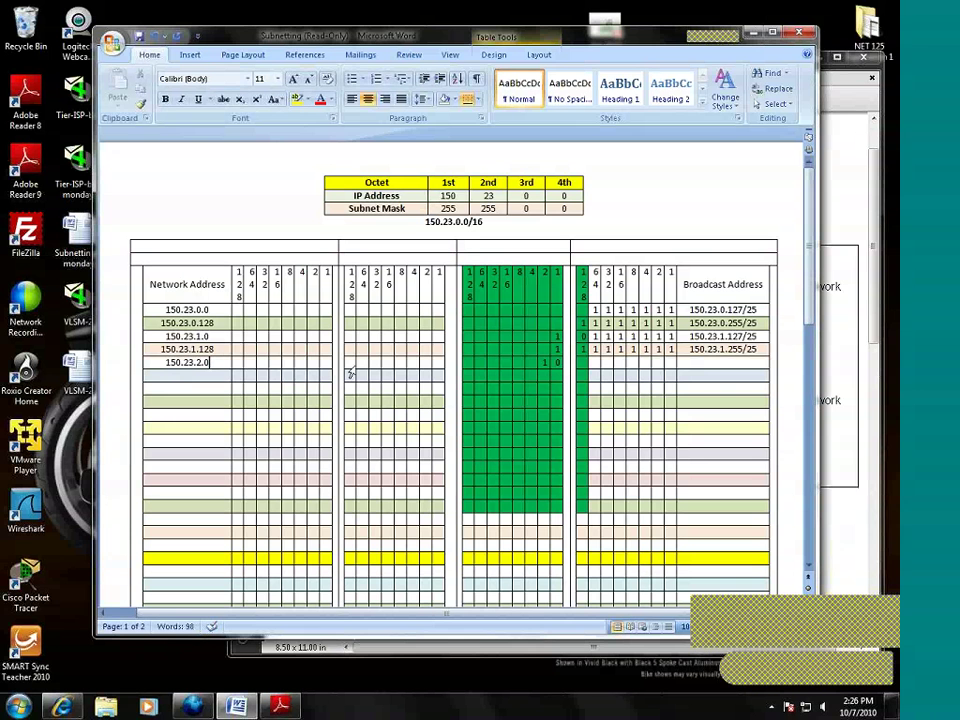
Put 0 in the fourth octet's 128 column of the 150.23.2.0 row and 1 in each column from 64 to 1
{"action": "left_click", "coordinate": [581, 363]}
{"action": "type", "text": "0"}
{"action": "key", "text": "Tab"}
{"action": "type", "text": "1"}
{"action": "key", "text": "Tab"}
{"action": "type", "text": "1"}
{"action": "key", "text": "Tab"}
{"action": "type", "text": "1"}
{"action": "key", "text": "Tab"}
{"action": "type", "text": "1"}
{"action": "key", "text": "Tab"}
{"action": "type", "text": "1"}
{"action": "key", "text": "Tab"}
{"action": "type", "text": "1"}
Enter 150.23.2.127/25 as the broadcast address of the 150.23.2.0 row
{"action": "key", "text": "Tab"}
{"action": "type", "text": "150"}
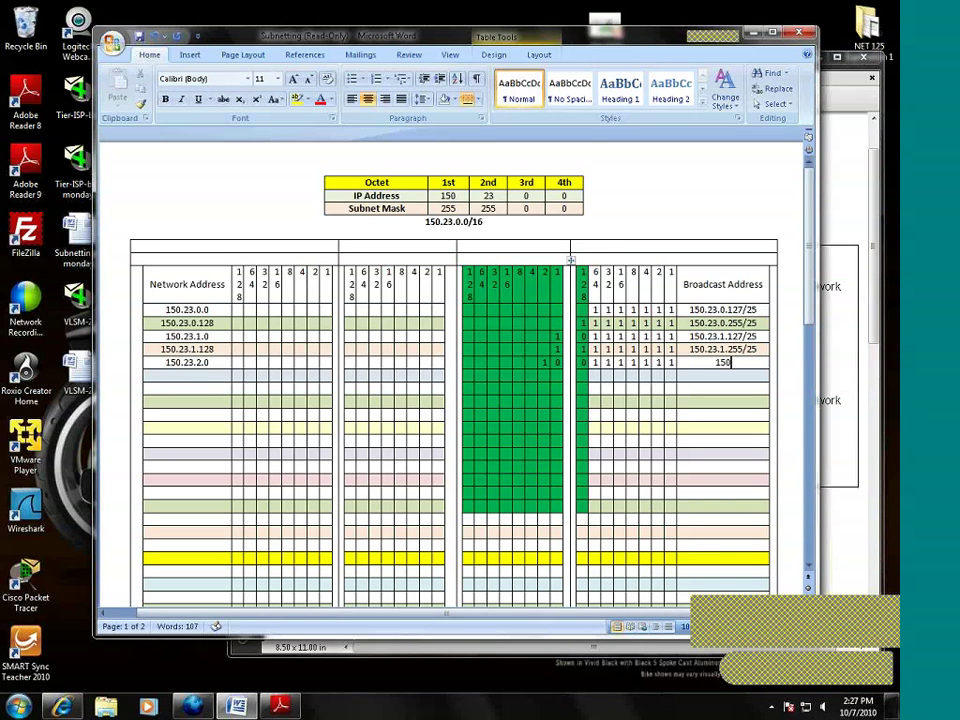
{"action": "type", "text": ".23.2.127/25"}
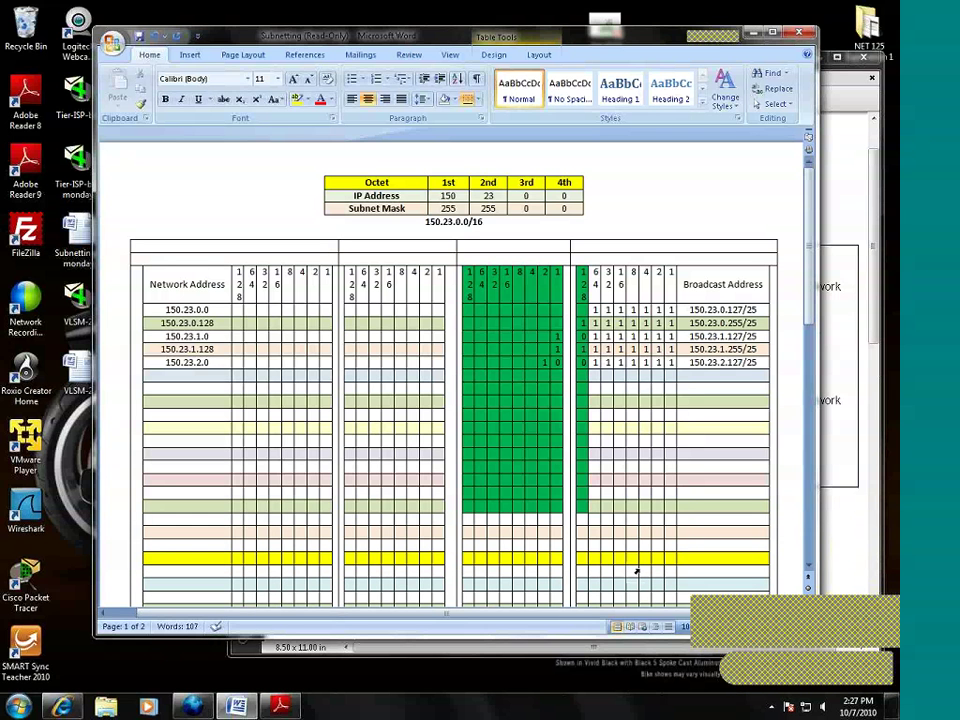
Enter network address 150.23.2.128 in the sixth subnet row, with 1 in the third octet's 2 column and the fourth octet's 128 column
{"action": "left_click", "coordinate": [878, 632]}
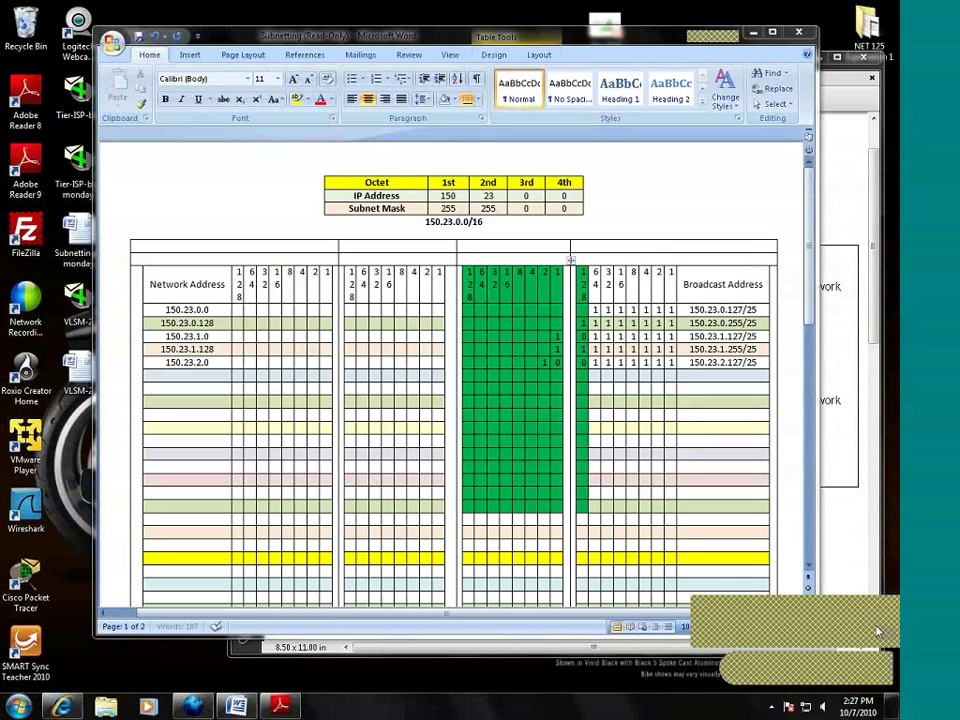
{"action": "left_click", "coordinate": [182, 375]}
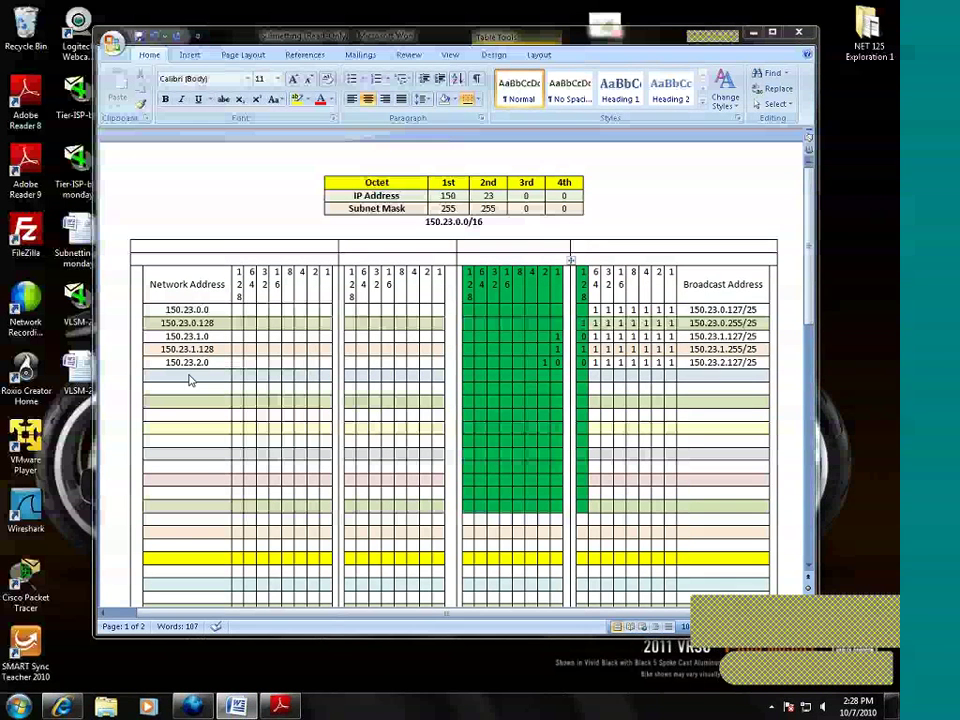
{"action": "type", "text": "150"}
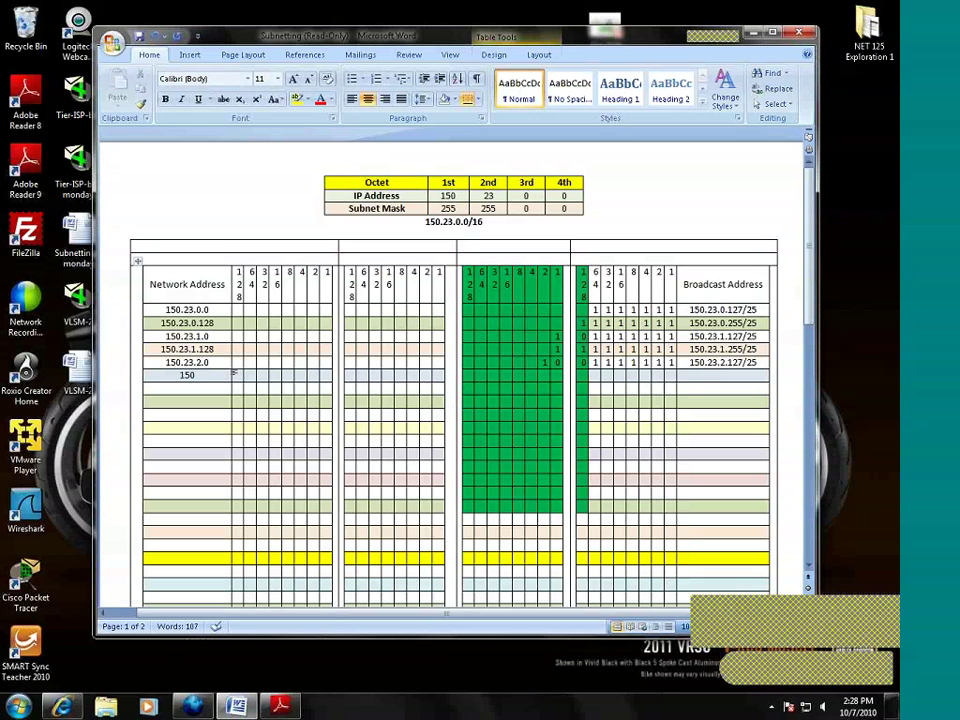
{"action": "type", "text": ".23.2."}
{"action": "left_click", "coordinate": [548, 376]}
{"action": "type", "text": "2"}
{"action": "key", "text": "BackSpace"}
{"action": "type", "text": "1"}
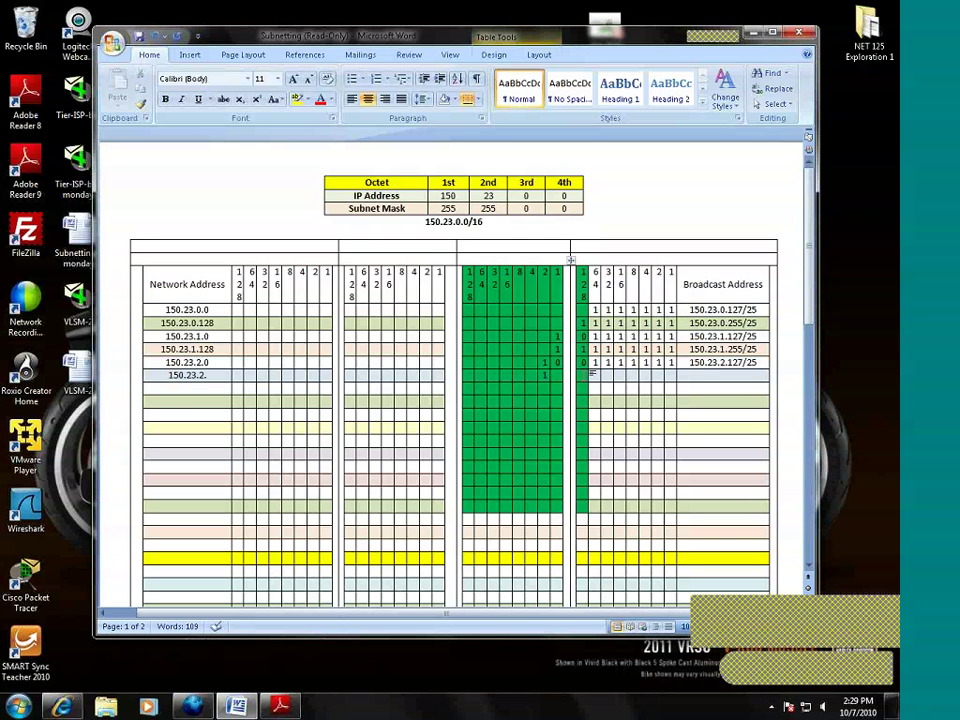
{"action": "left_click", "coordinate": [591, 373]}
{"action": "type", "text": "1"}
{"action": "type", "text": "128"}
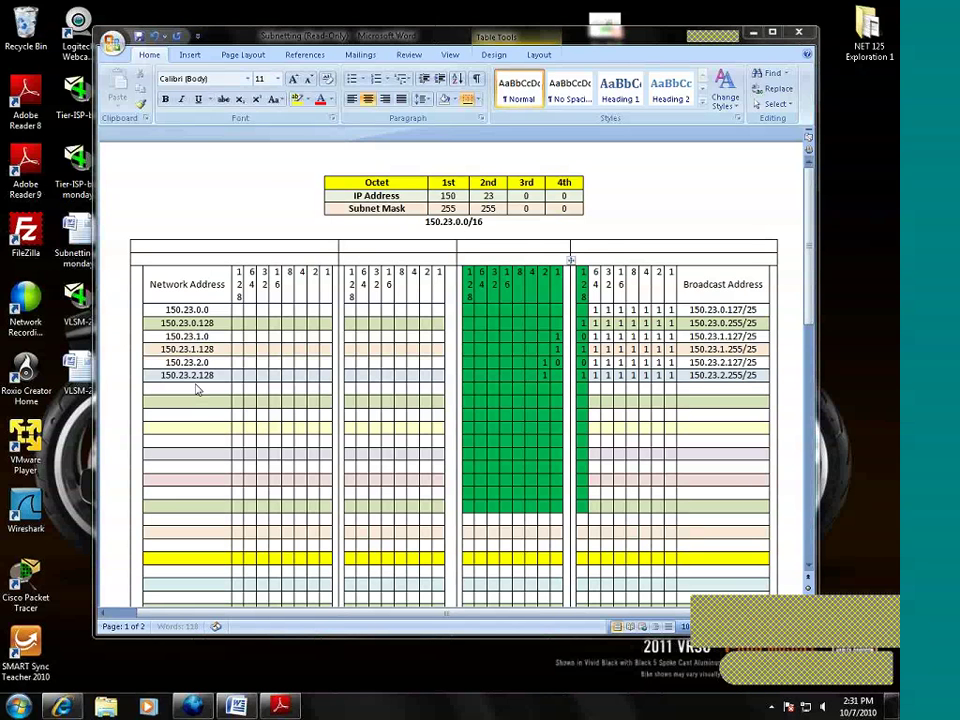
Enter network address 150.23.3.0 in the seventh subnet row, with 1 in the third octet's 2 and 1 columns
{"action": "left_click_drag", "start_coordinate": [545, 382], "coordinate": [545, 383]}
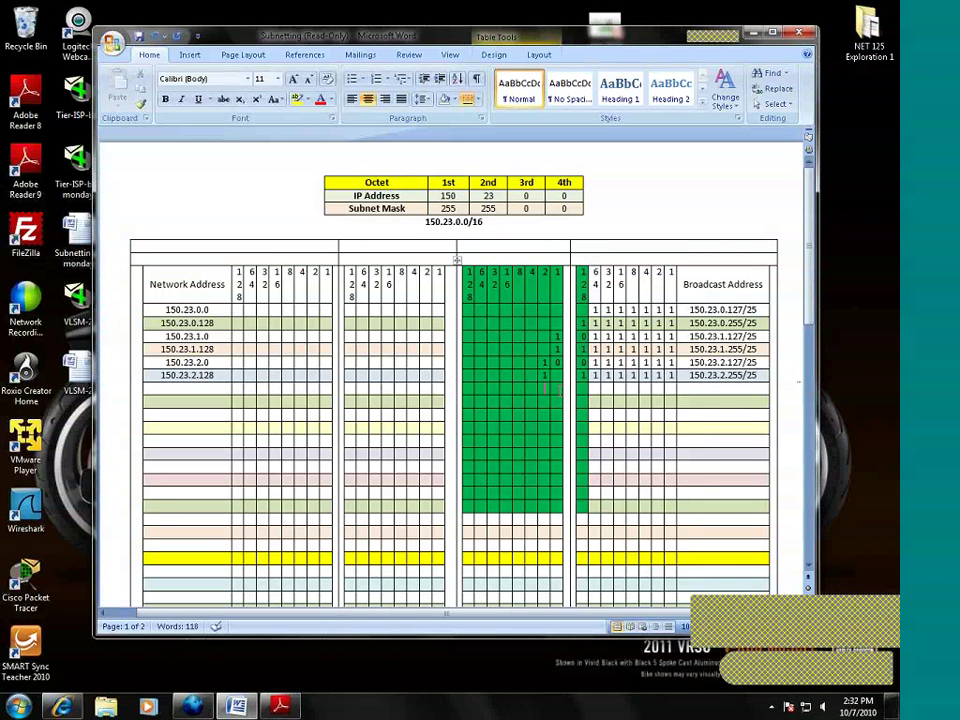
{"action": "type", "text": "1"}
{"action": "type", "text": "150."}
{"action": "type", "text": "23"}
{"action": "type", "text": ".3.0"}
Fill the host bits of the 150.23.3.0 row with 1, starting at the fourth octet's 64 column
{"action": "left_click", "coordinate": [595, 388]}
{"action": "type", "text": "1"}
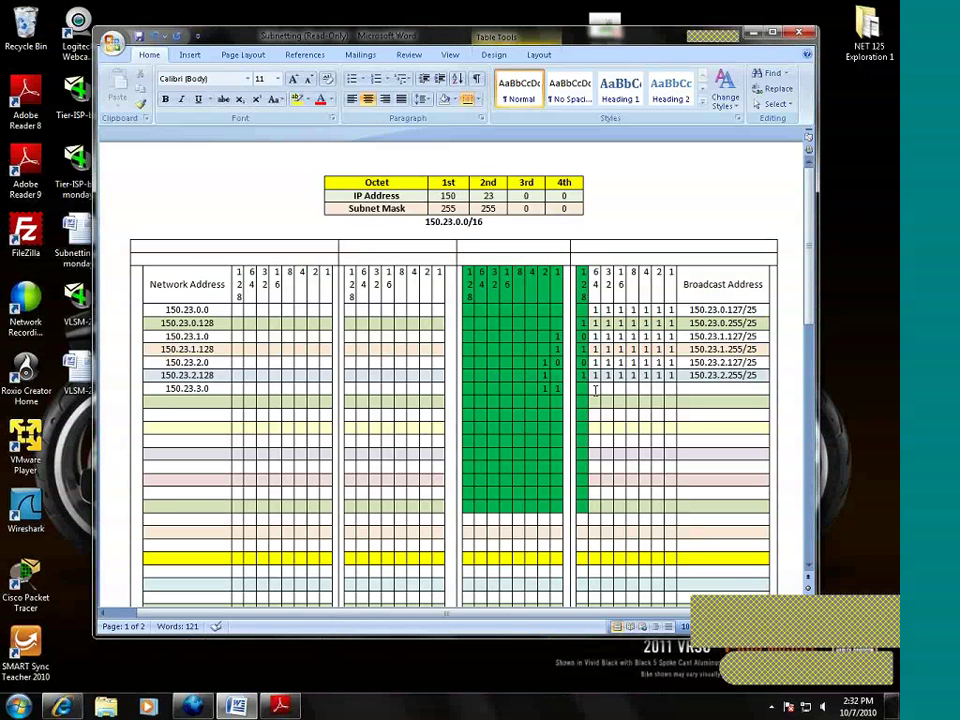